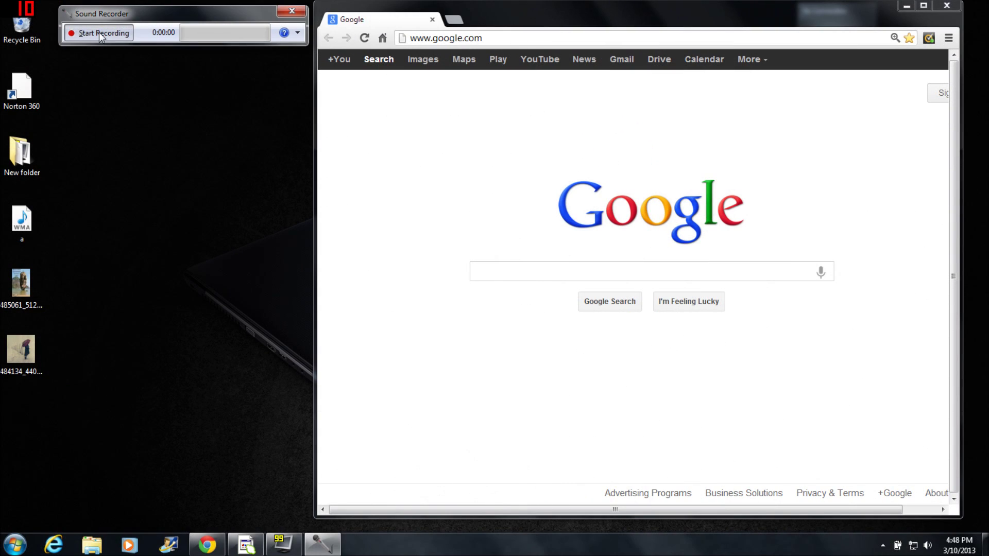
- Start the Sound Recorder narration and bring Chrome's Google homepage to the front
click(100, 32)
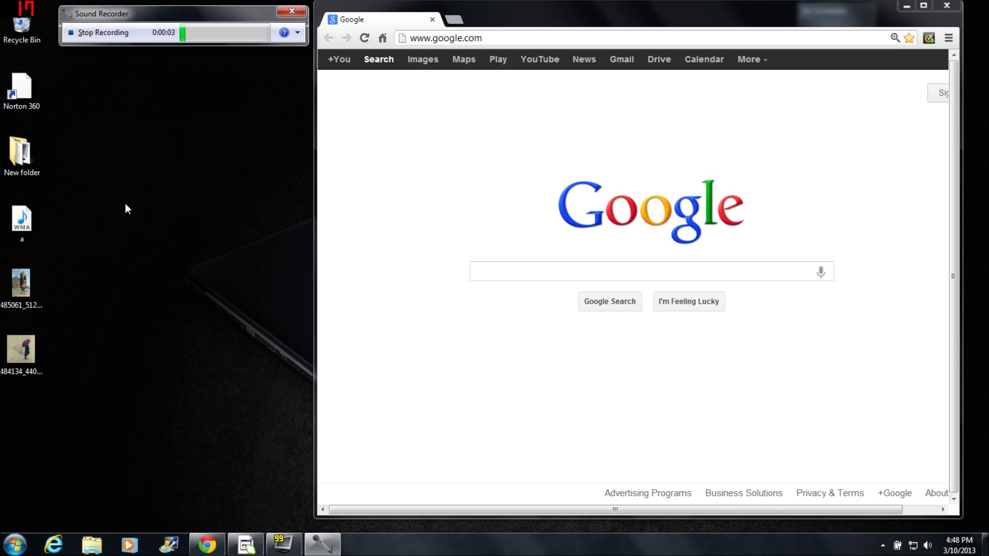
click(571, 13)
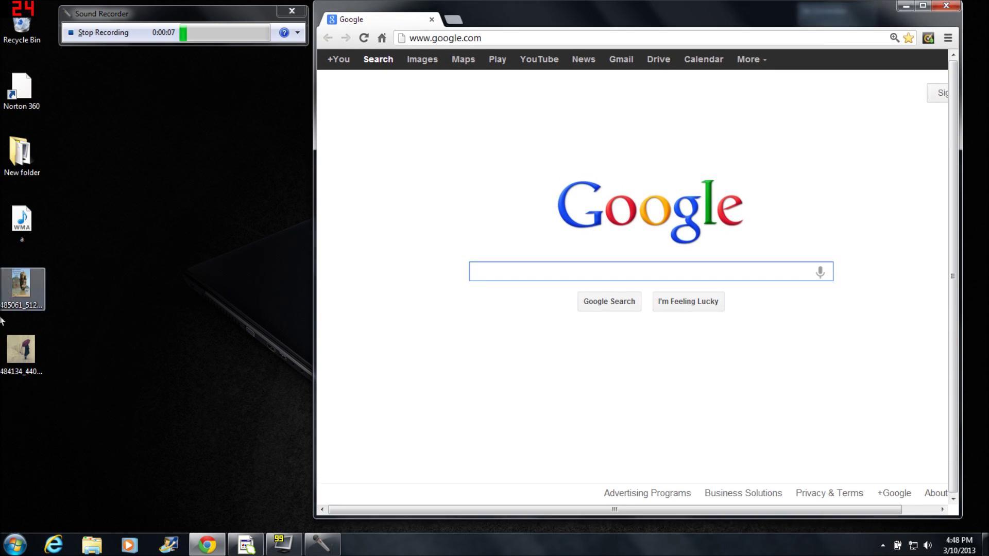
- Open the 485061 fortress photo in Photo Gallery and move its window beside Chrome
double_click(26, 292)
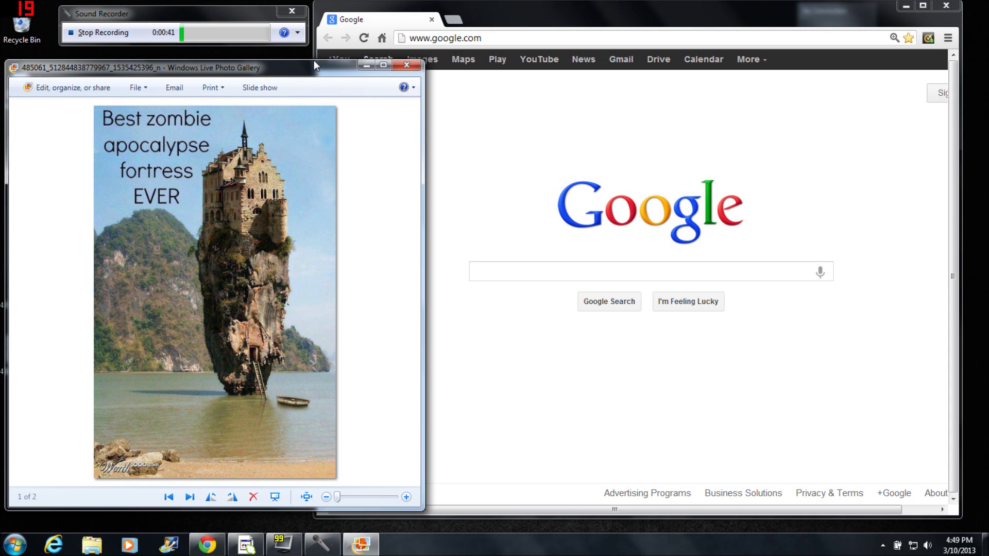
drag(314, 61, 314, 63)
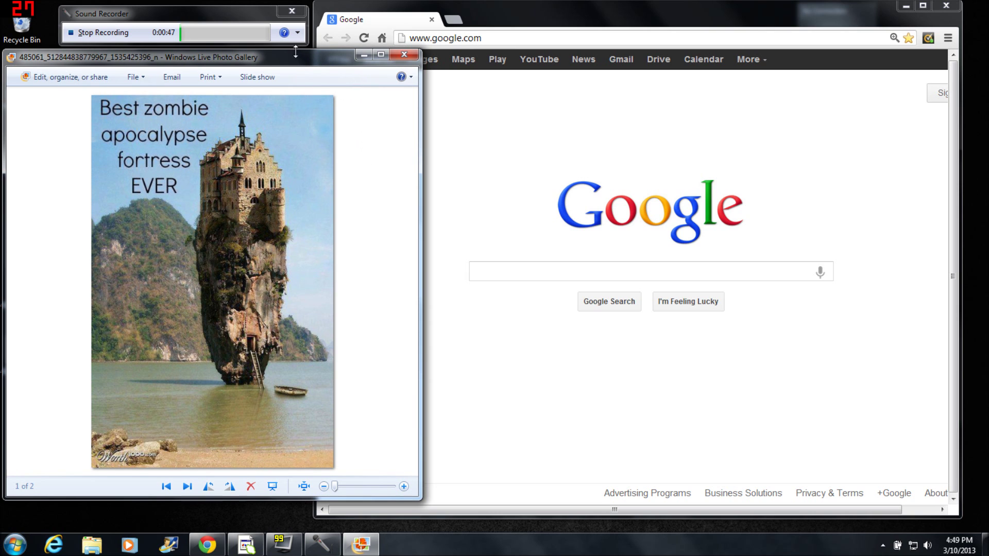
drag(300, 63, 308, 92)
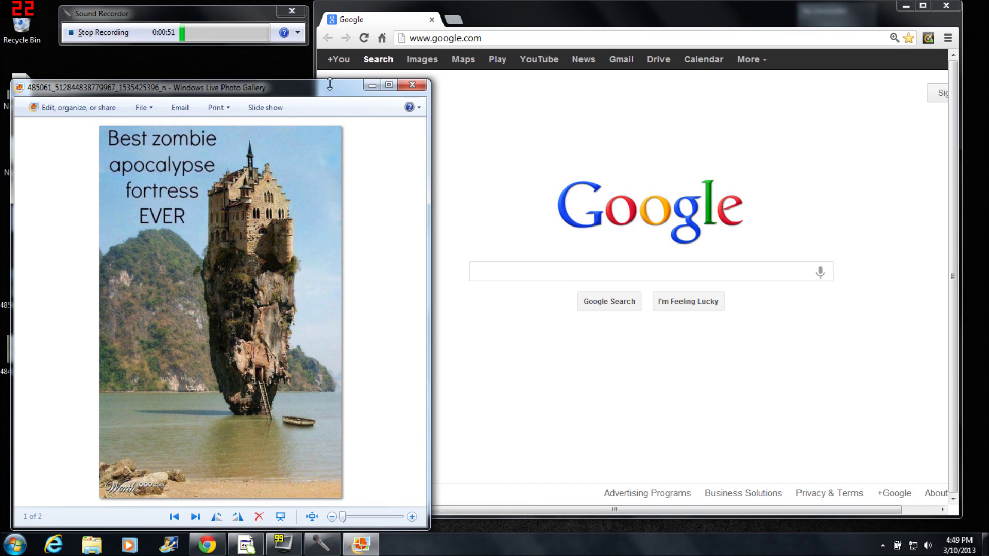
drag(329, 88, 331, 102)
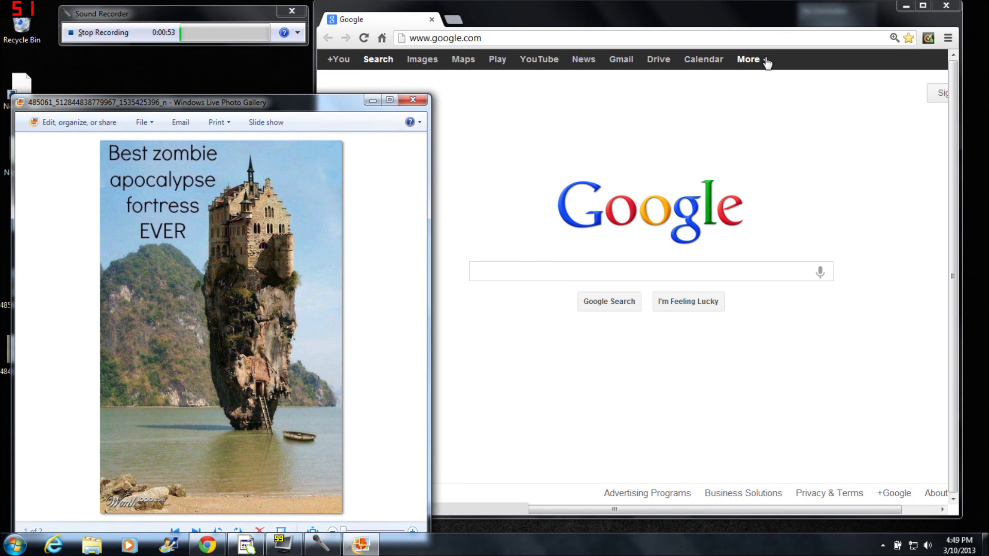
- Search 'google images', open images.google.com, and close the Photo Gallery viewer
click(650, 271)
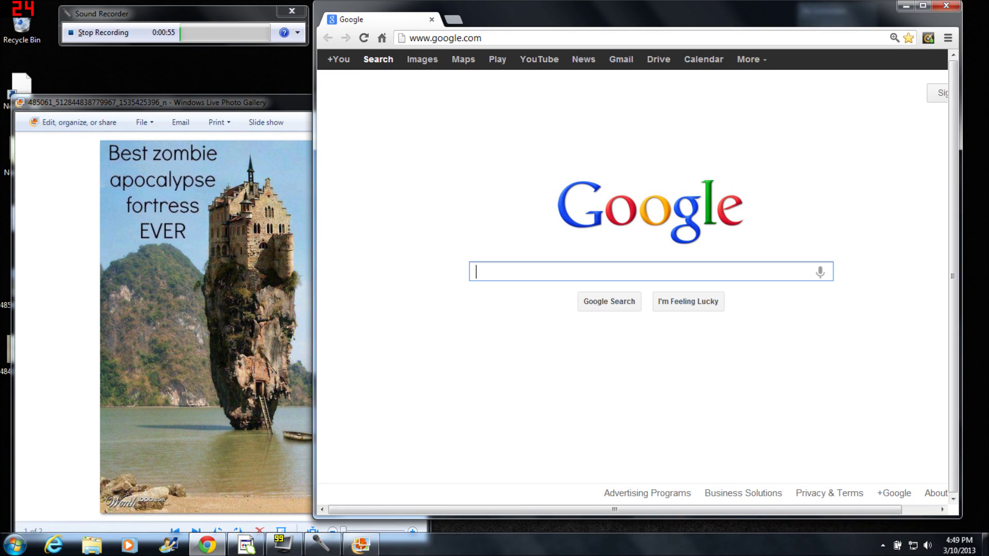
text(google image)
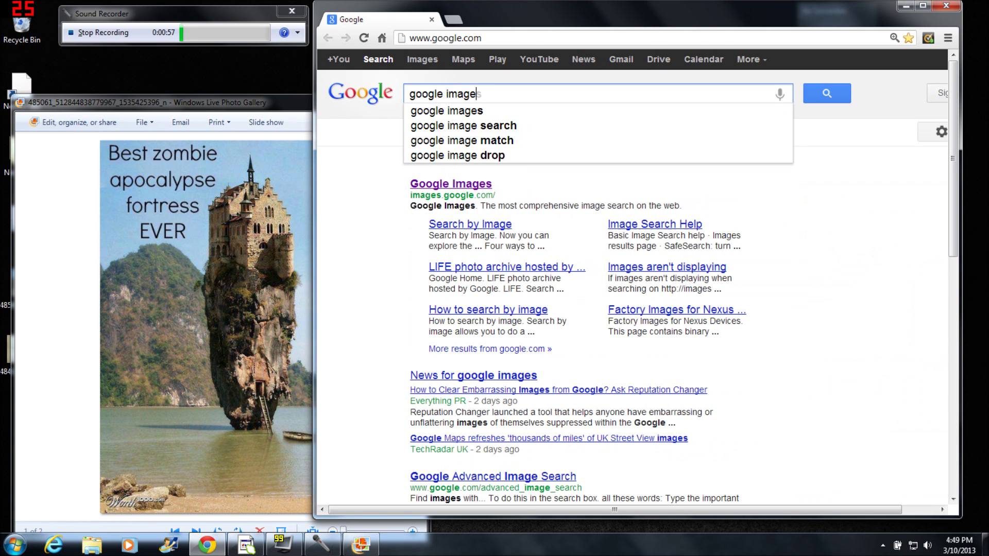
text(s)
key(Return)
click(471, 190)
click(254, 106)
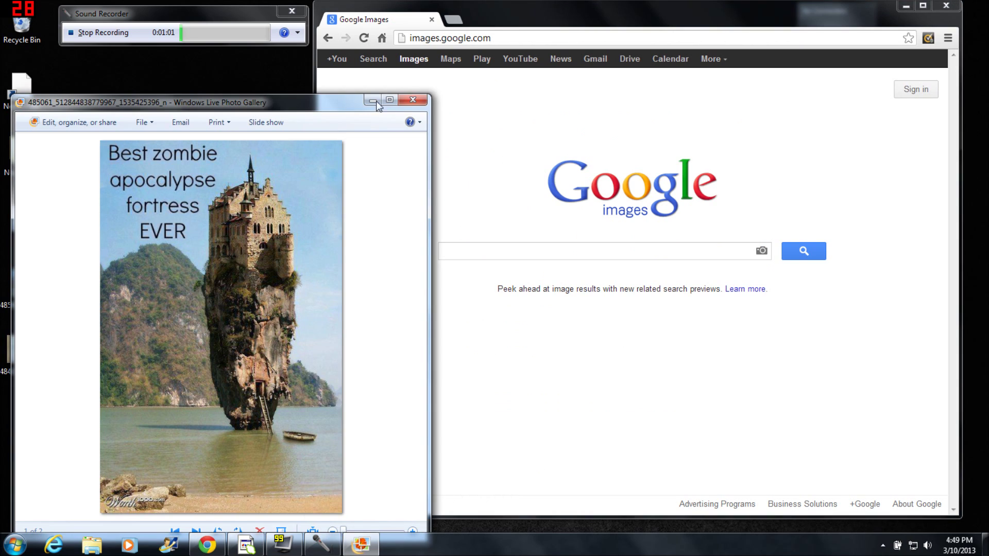
click(420, 101)
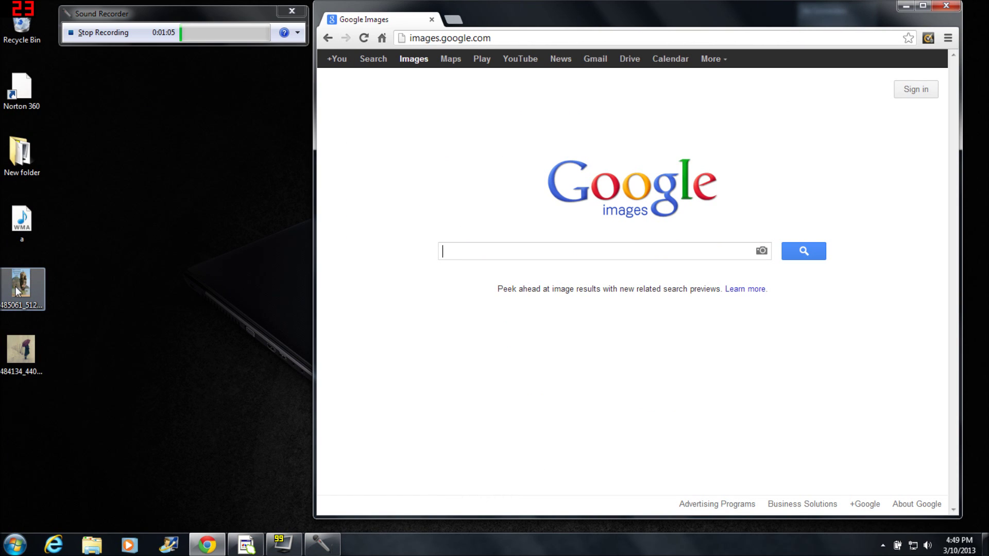
- Drop the 485061 fortress photo from the desktop onto the Google Images search box
drag(21, 286, 506, 256)
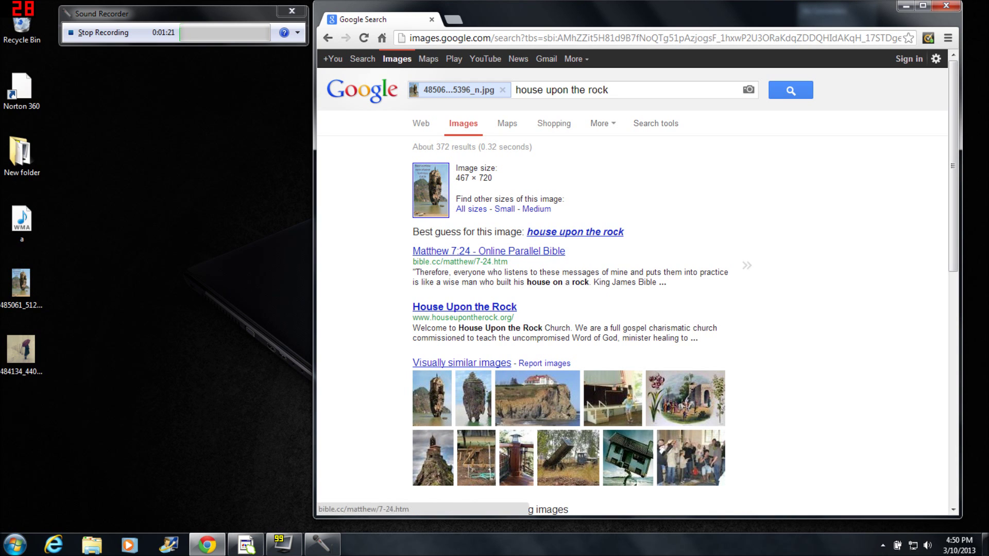
scroll(786, 256, down, 1)
scroll(780, 261, down, 3)
scroll(778, 264, down, 3)
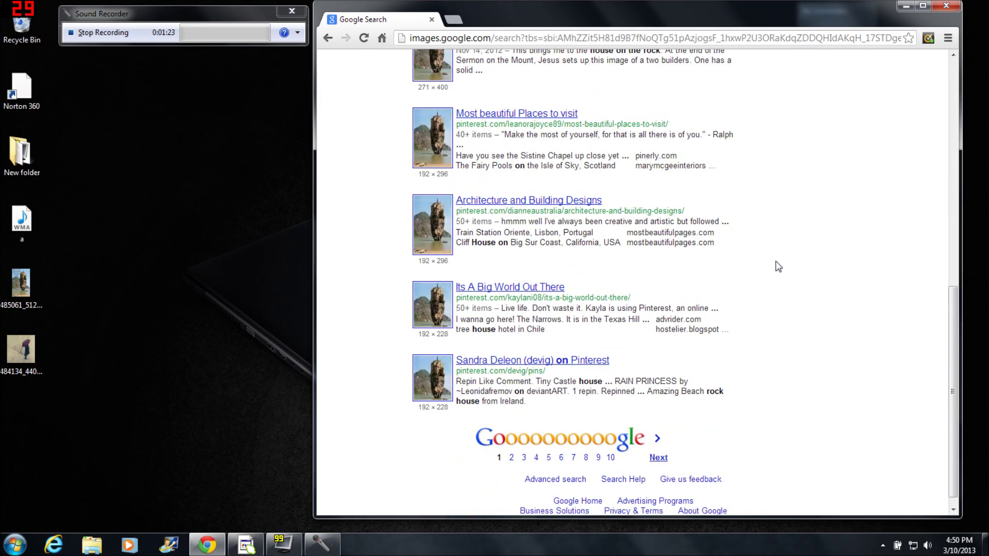
scroll(777, 268, up, 1)
scroll(770, 276, up, 5)
scroll(771, 276, up, 2)
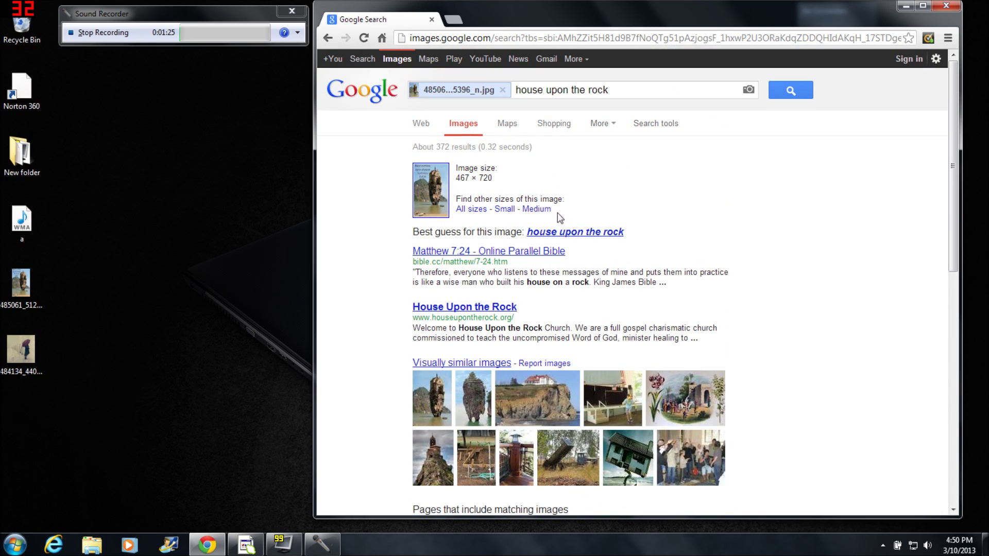
scroll(611, 208, down, 4)
scroll(641, 211, down, 3)
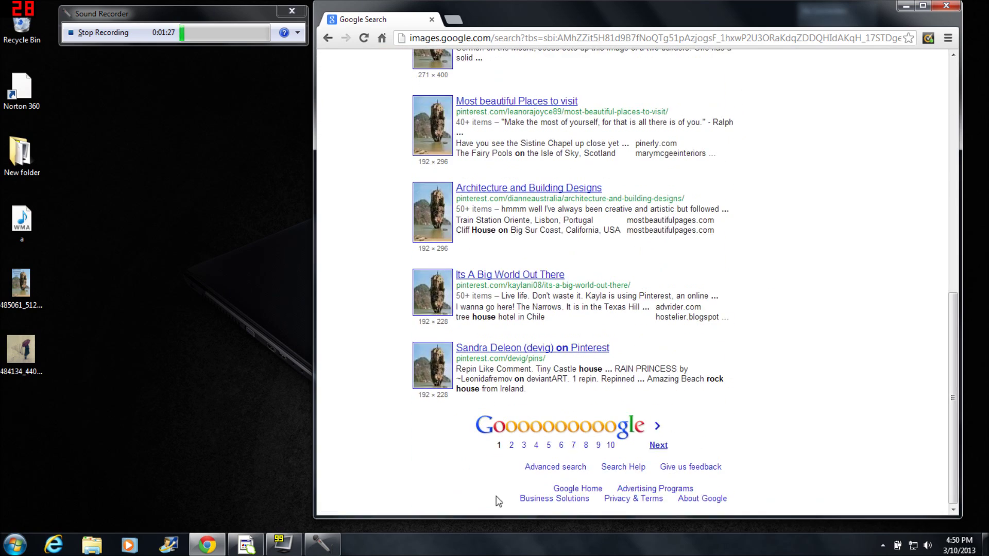
click(510, 445)
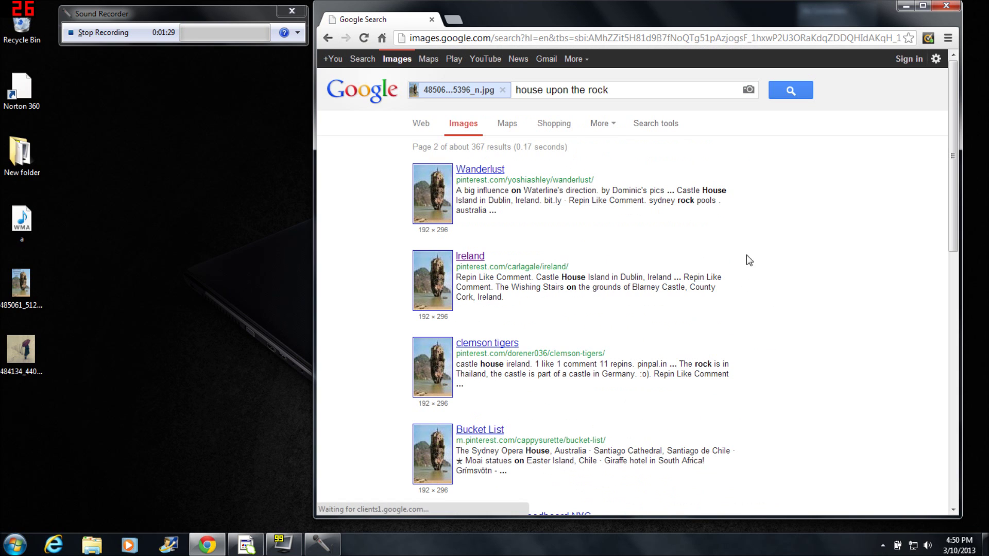
scroll(676, 280, down, 2)
scroll(747, 283, down, 3)
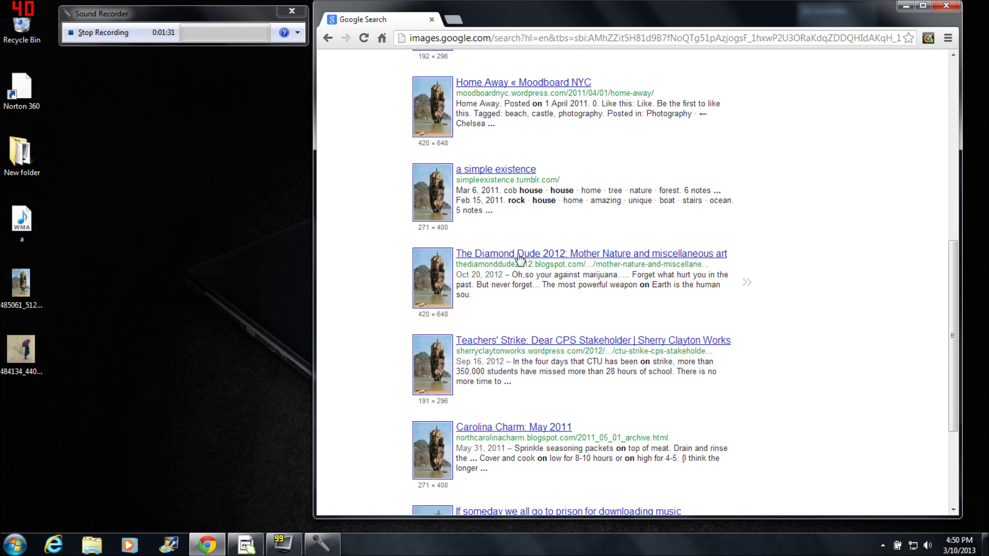
scroll(520, 268, up, 5)
scroll(615, 115, down, 2)
scroll(616, 115, up, 2)
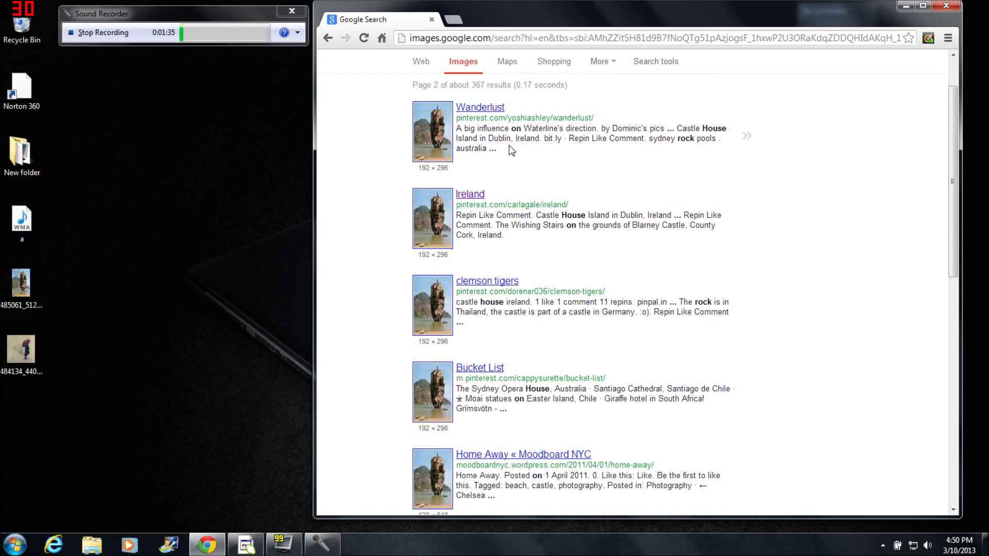
scroll(725, 311, down, 1)
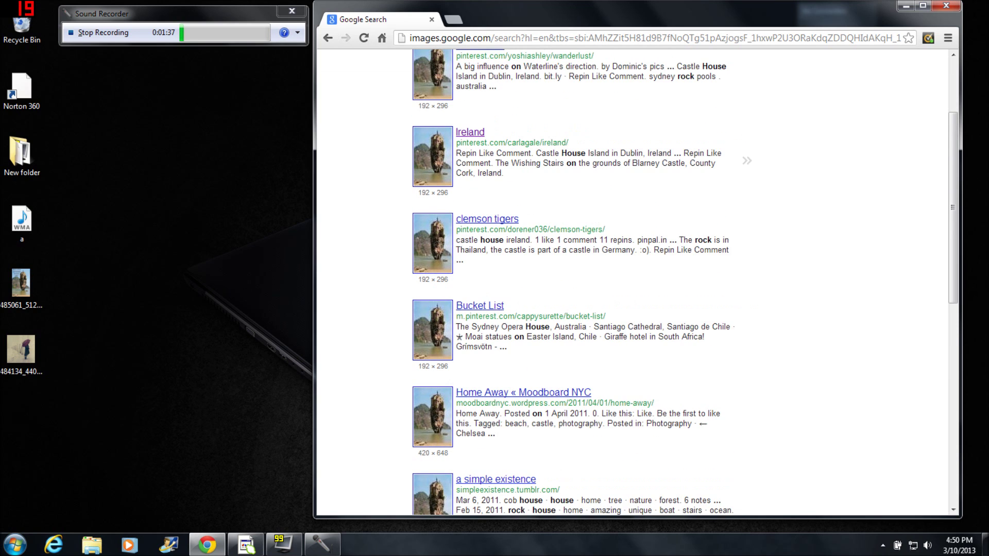
scroll(575, 283, down, 4)
scroll(574, 283, down, 2)
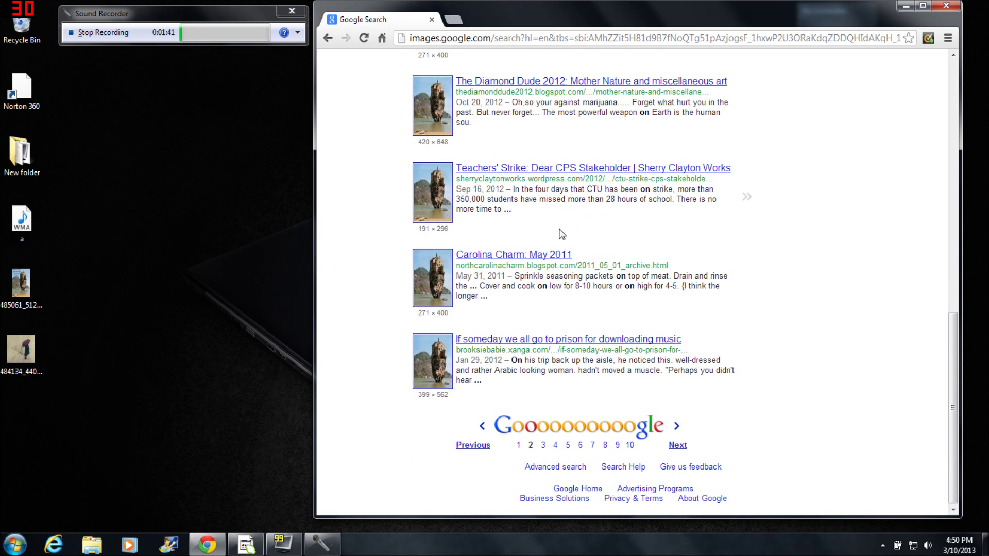
scroll(525, 265, up, 2)
scroll(526, 265, up, 2)
scroll(528, 255, up, 2)
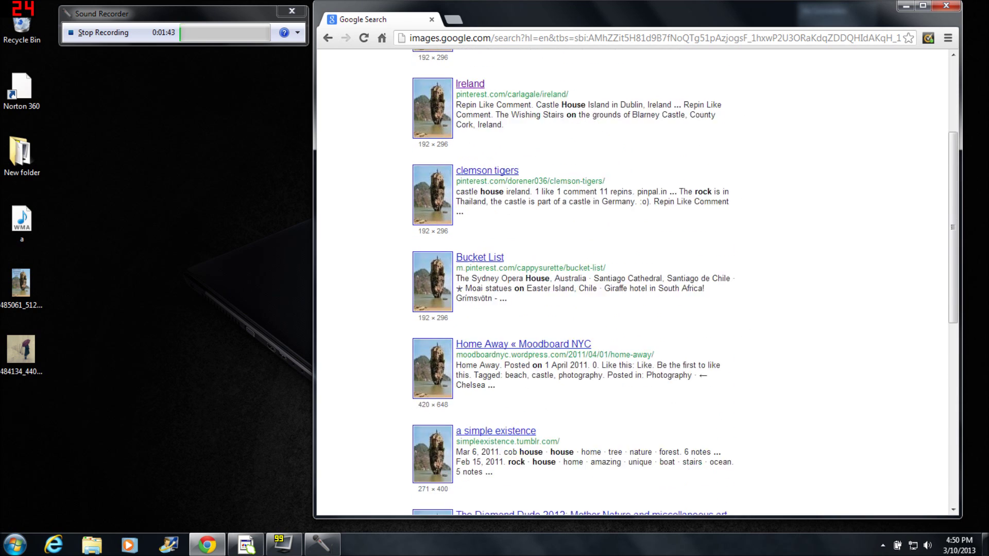
scroll(530, 245, up, 2)
mouse_move(541, 190)
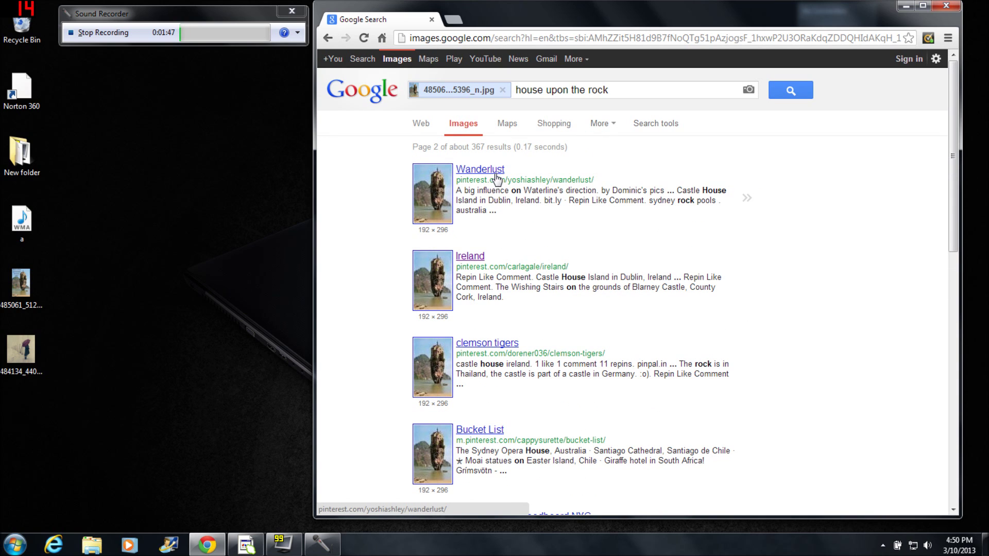
click(328, 39)
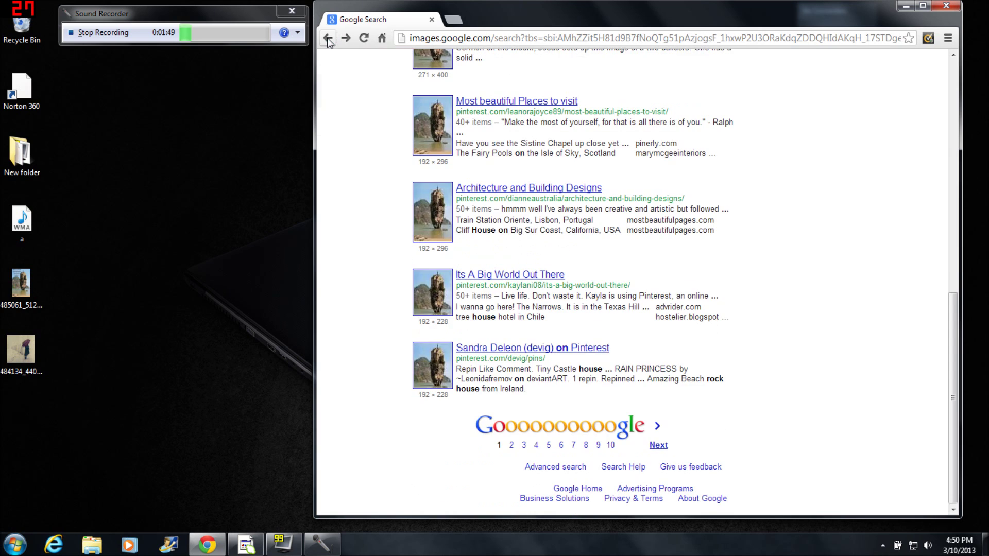
- Go back to images.google.com and briefly view the 484134 snowy umbrella photo in Photo Gallery
click(329, 39)
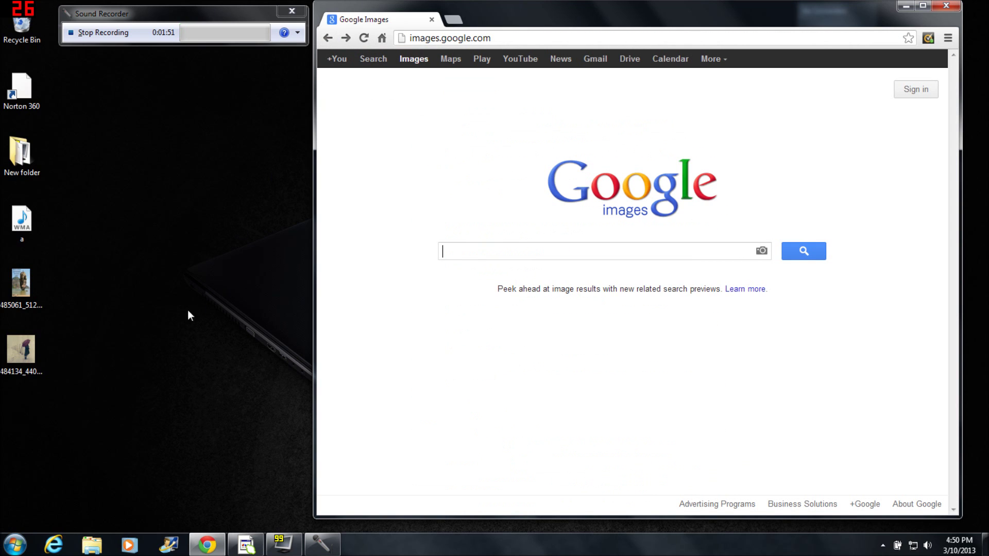
double_click(15, 349)
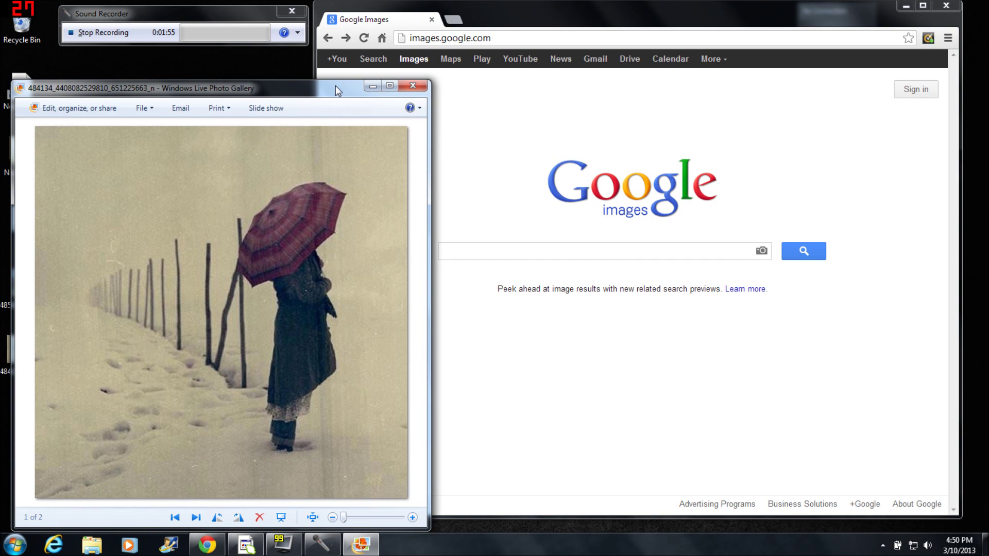
drag(335, 86, 336, 80)
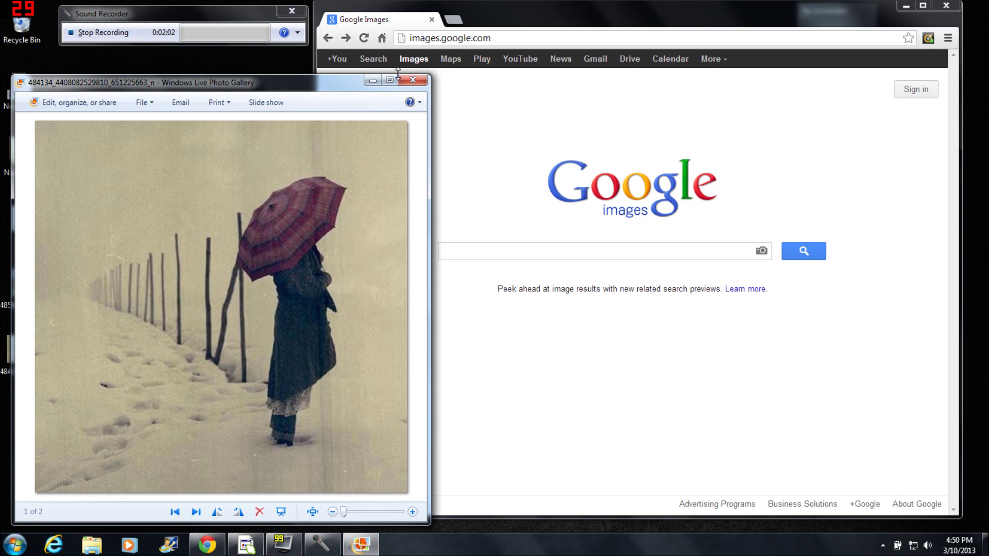
click(416, 80)
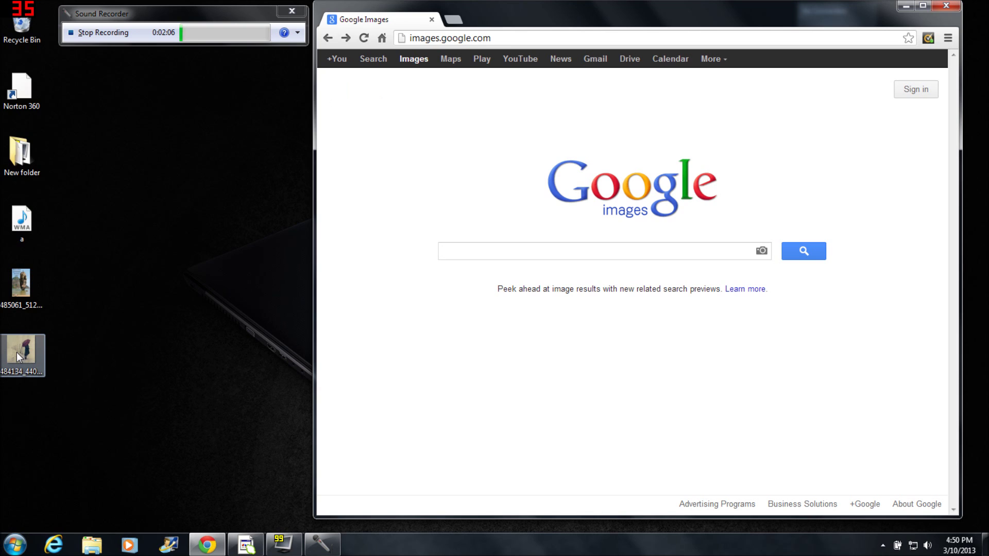
- Reverse-search with the 484134 umbrella photo, then view another results page and one matching image
drag(19, 351, 514, 260)
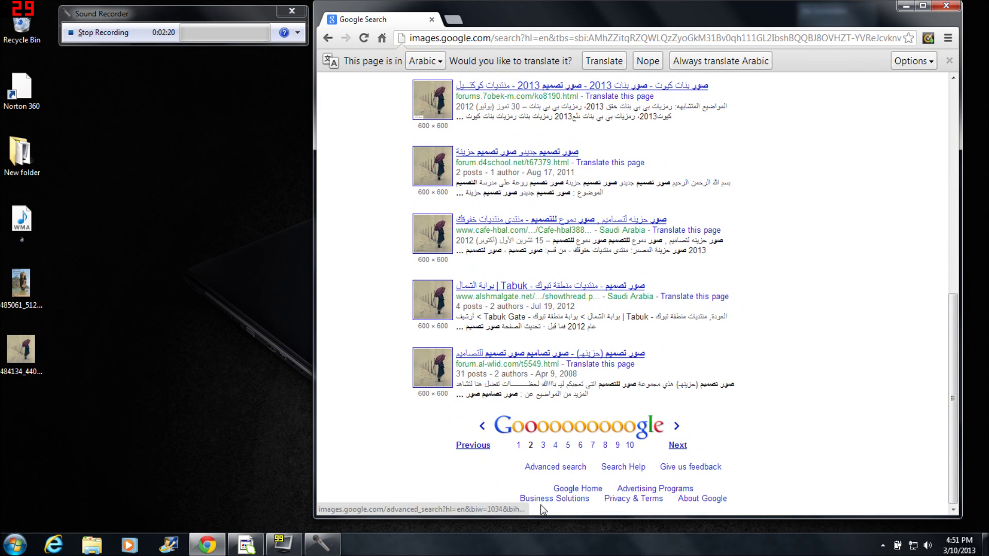
click(544, 446)
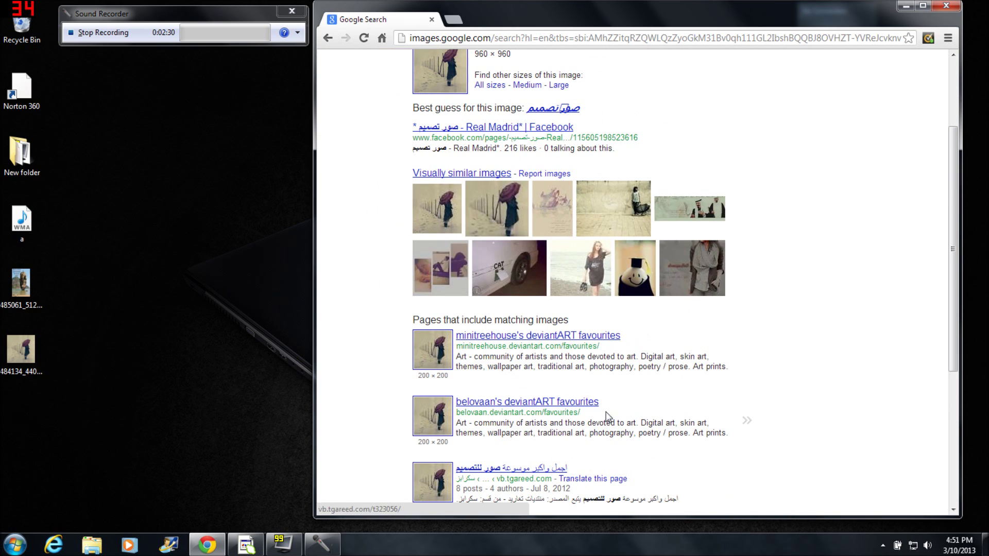
scroll(606, 411, down, 6)
click(430, 308)
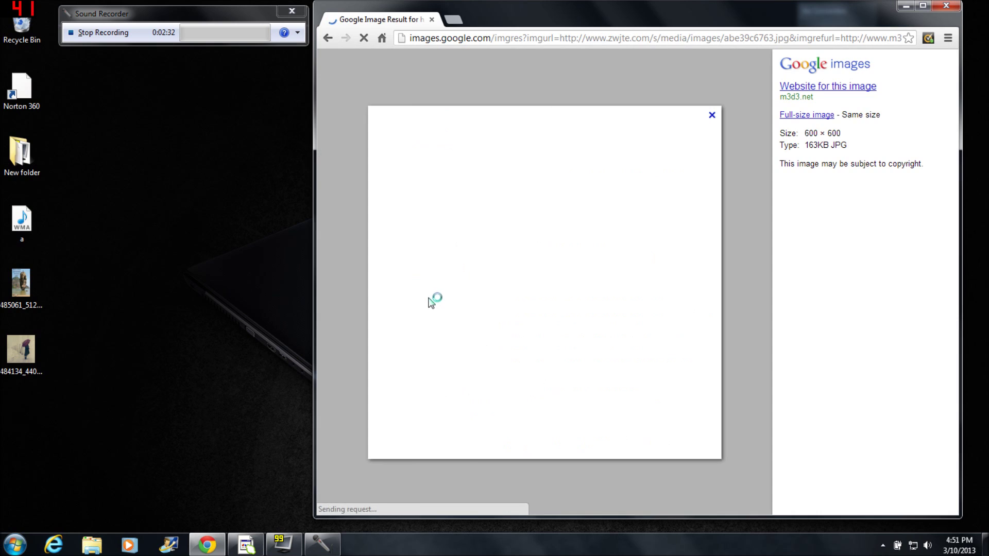